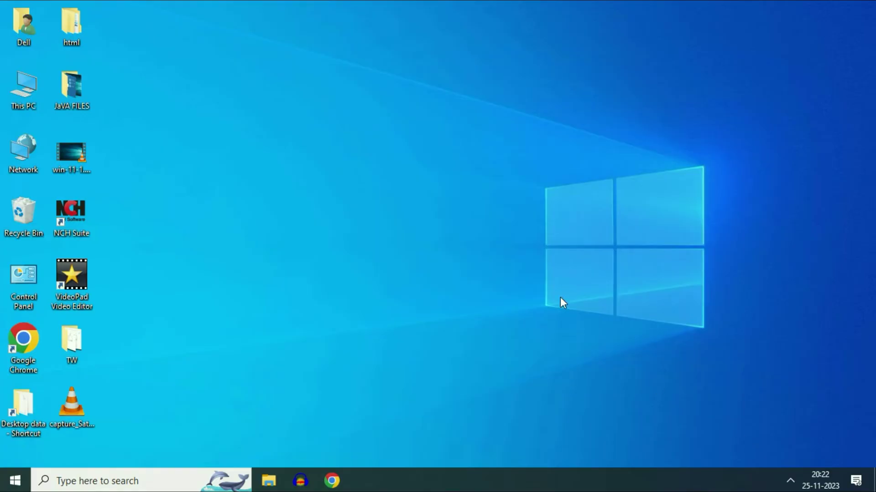
Launch Task Manager from the taskbar's right-click menu, then close it.
right_click(690, 469)
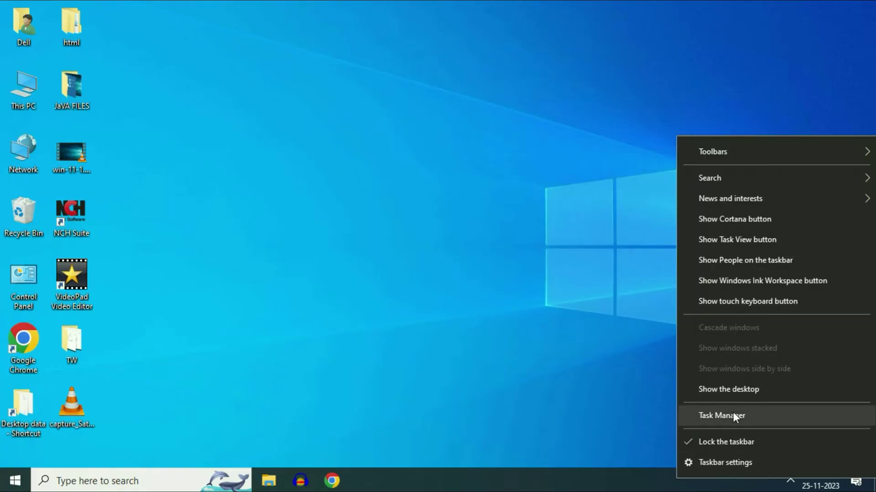
left_click(723, 419)
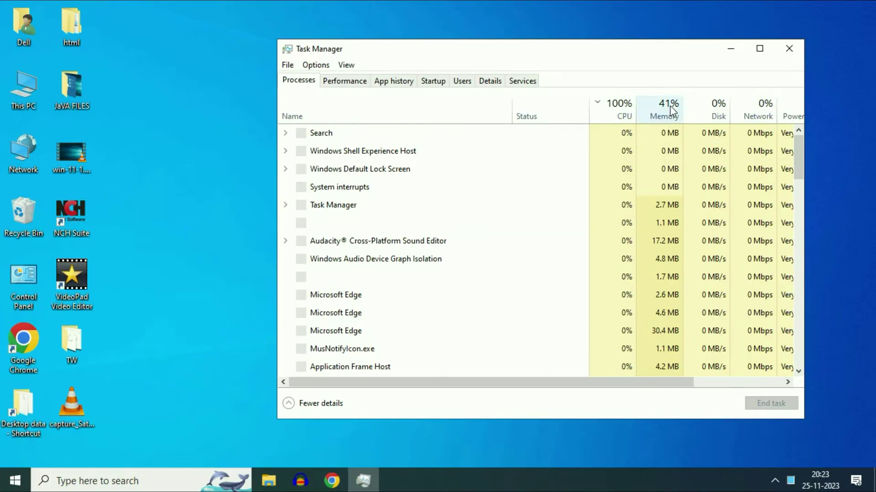
left_click(789, 51)
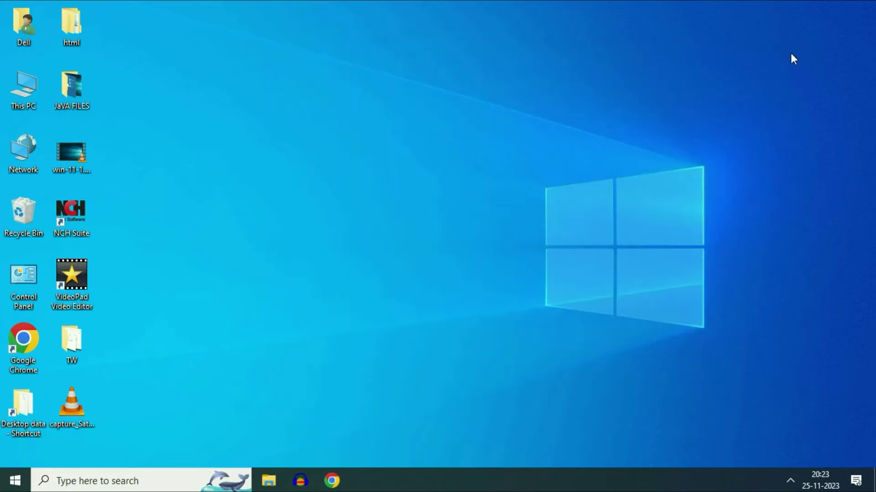
Reopen Task Manager by searching 'task' and switch it to the compact Fewer details view.
left_click(120, 486)
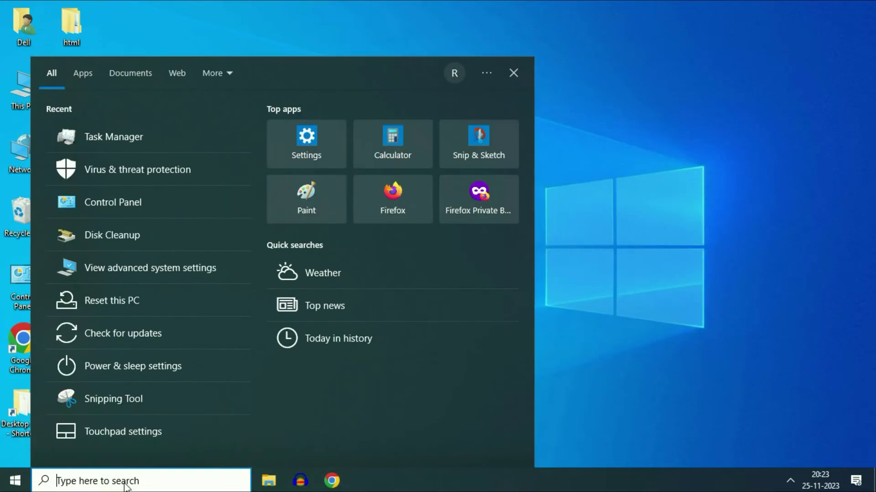
type("task")
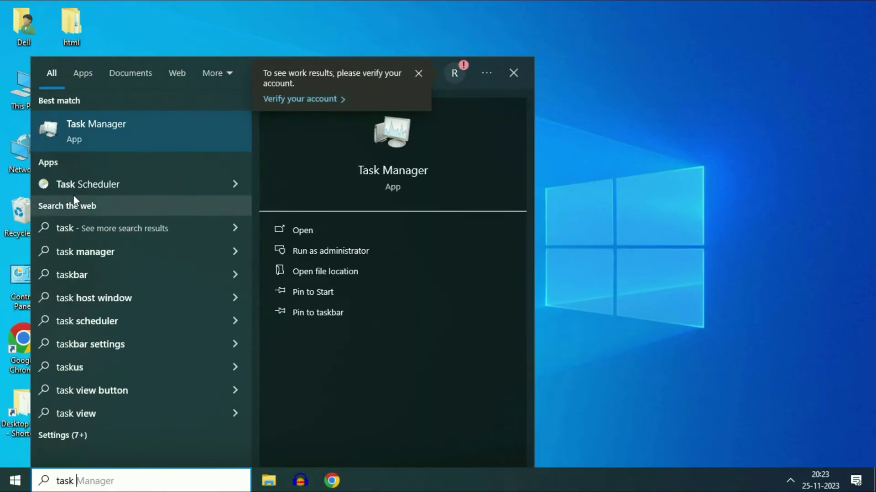
left_click(86, 132)
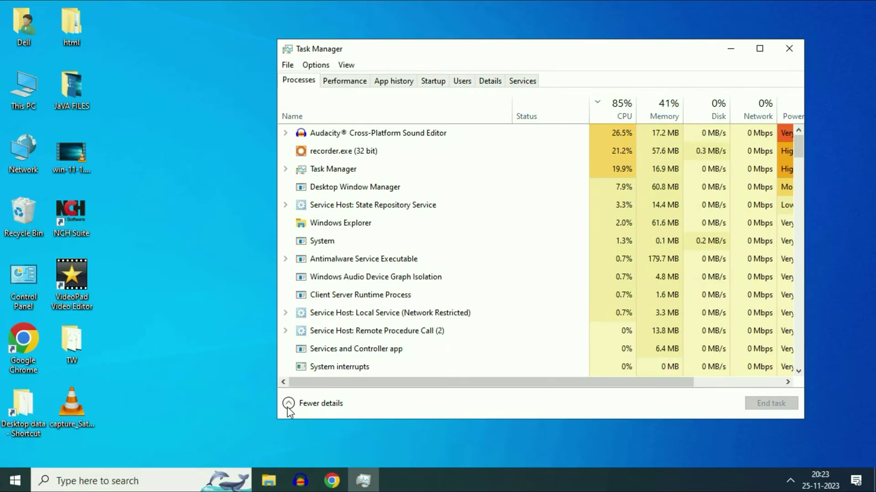
left_click(288, 404)
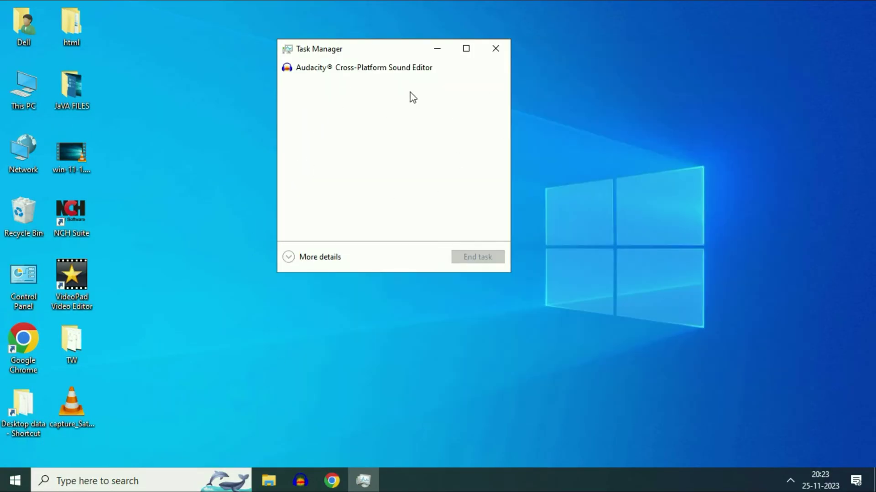
Expand Task Manager to full details, restart the Windows Explorer process, and close Task Manager.
left_click(315, 257)
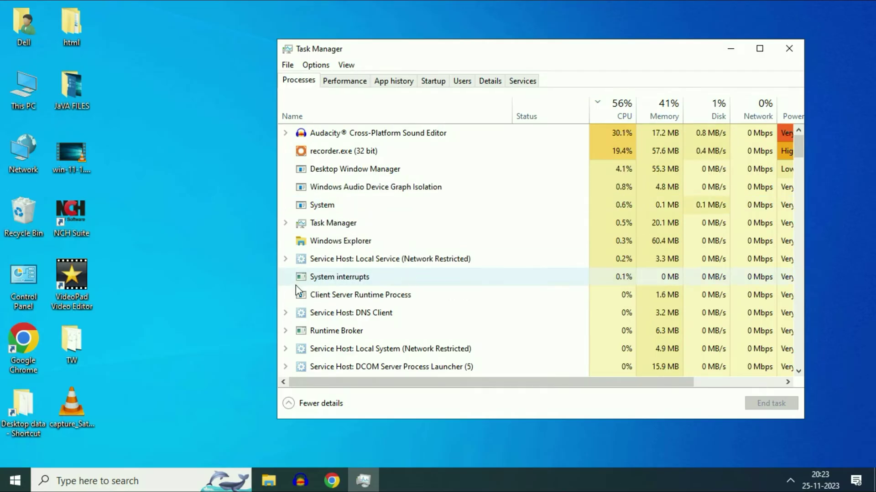
left_click(329, 263)
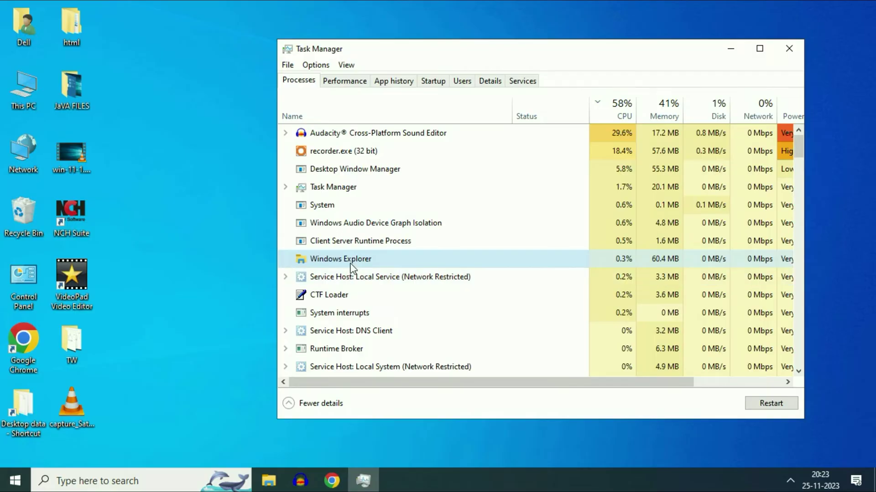
right_click(352, 263)
left_click(383, 271)
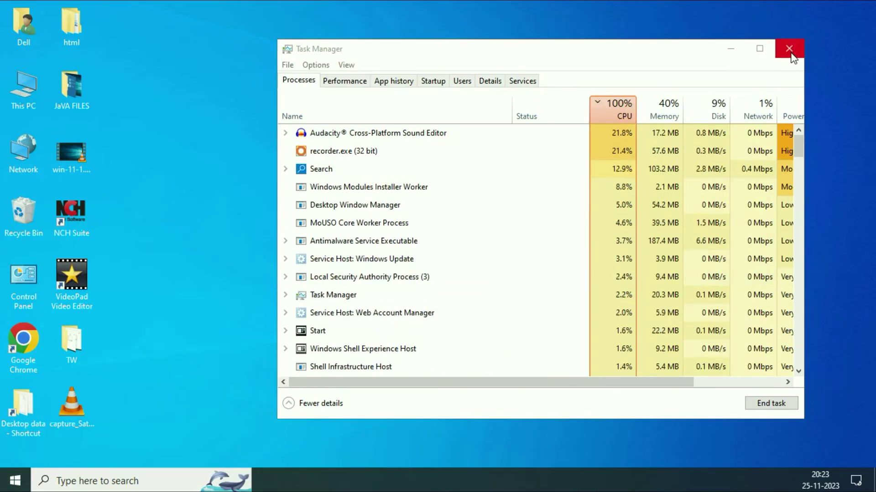
left_click(788, 48)
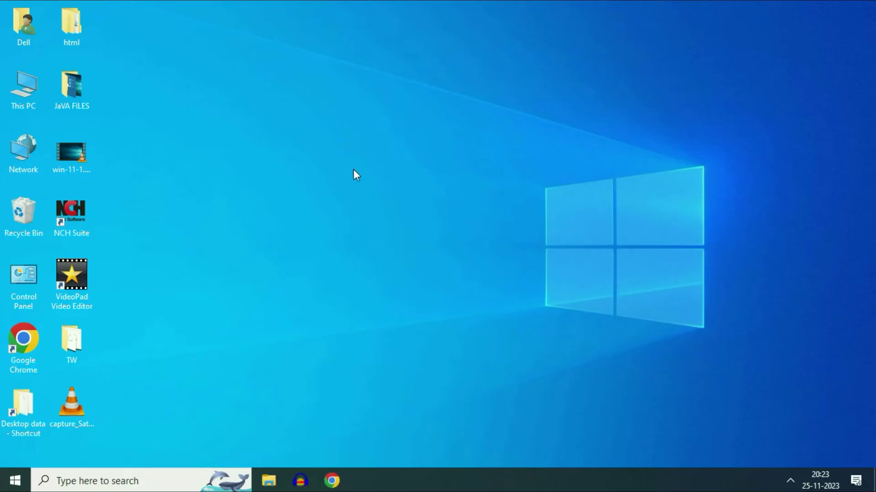
Go from Start to Settings > Personalization > Taskbar and scroll down to the Notification area section.
left_click(15, 480)
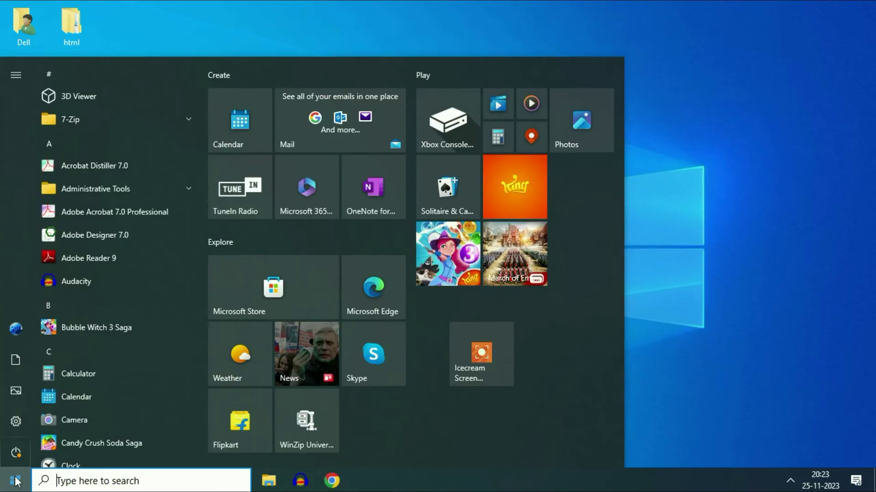
left_click(20, 423)
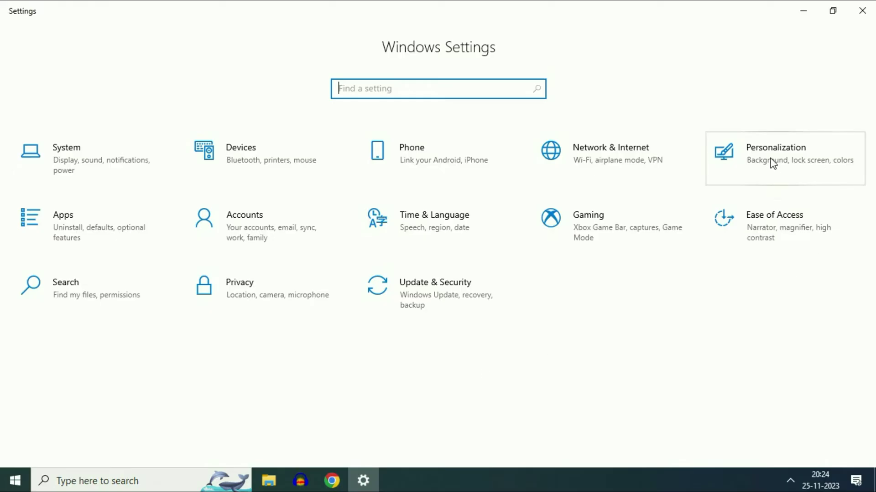
left_click(771, 163)
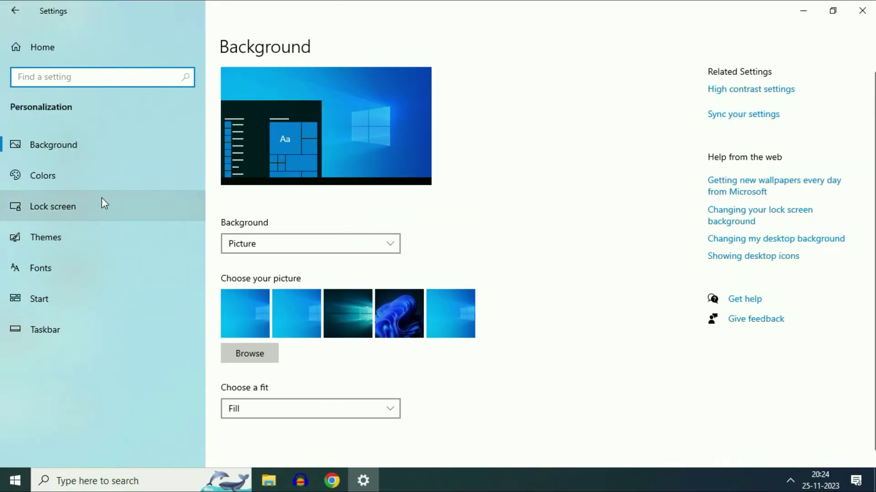
left_click(55, 328)
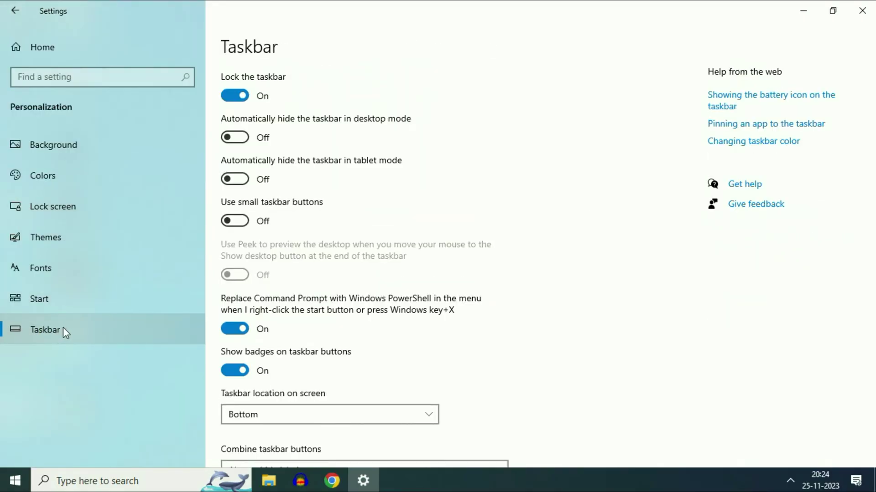
scroll(560, 252, "down", 5)
scroll(564, 253, "down", 2)
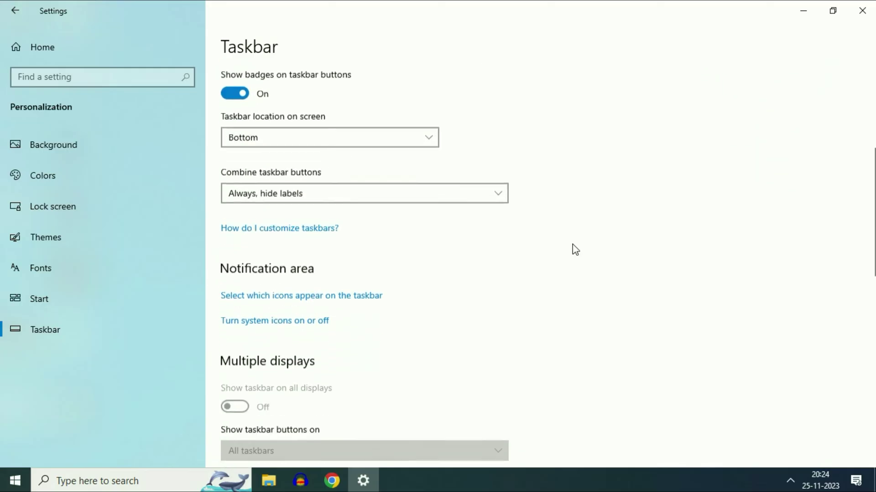
scroll(574, 249, "down", 2)
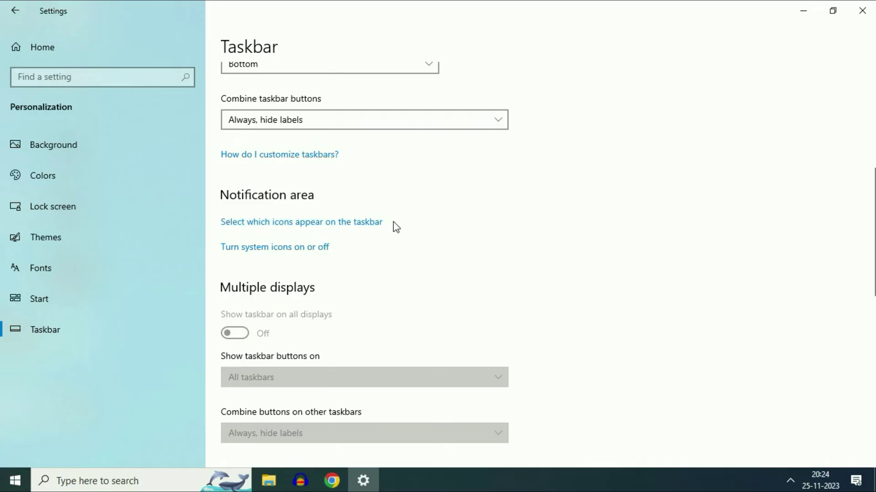
On 'Select which icons appear on the taskbar', switch on all eight tray icons, from Network to Power.
left_click(279, 224)
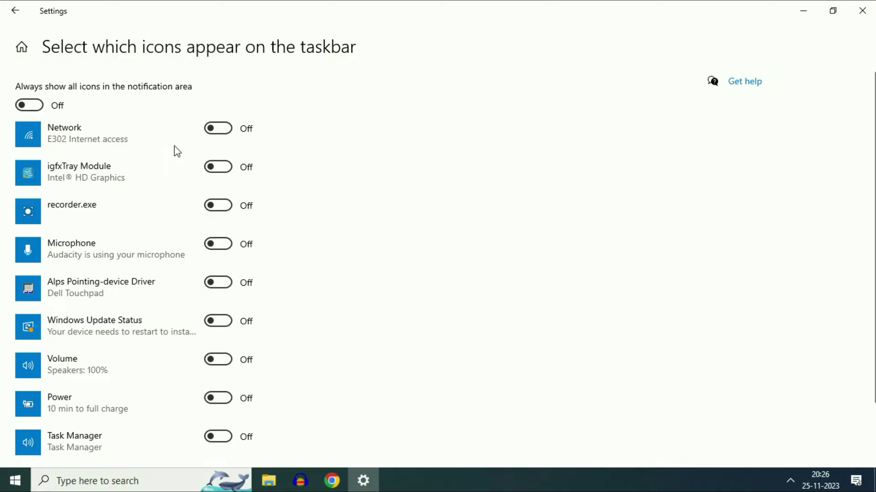
left_click(222, 128)
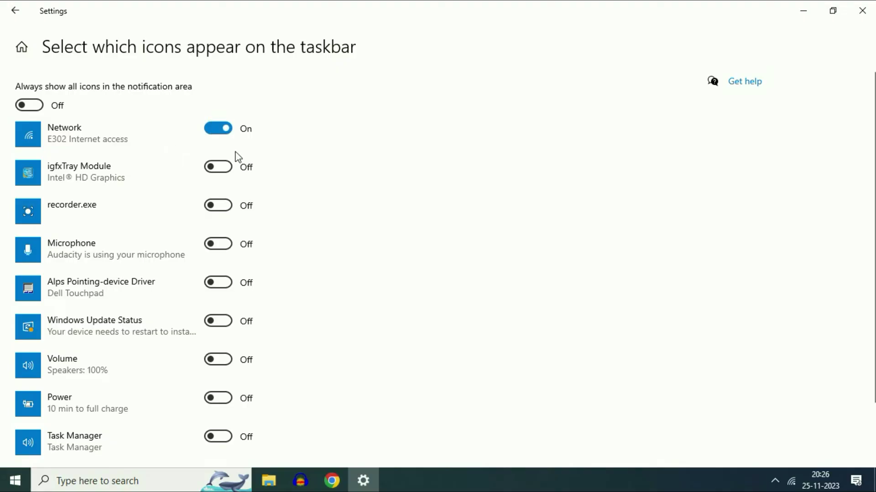
left_click(222, 166)
left_click(224, 206)
left_click(221, 244)
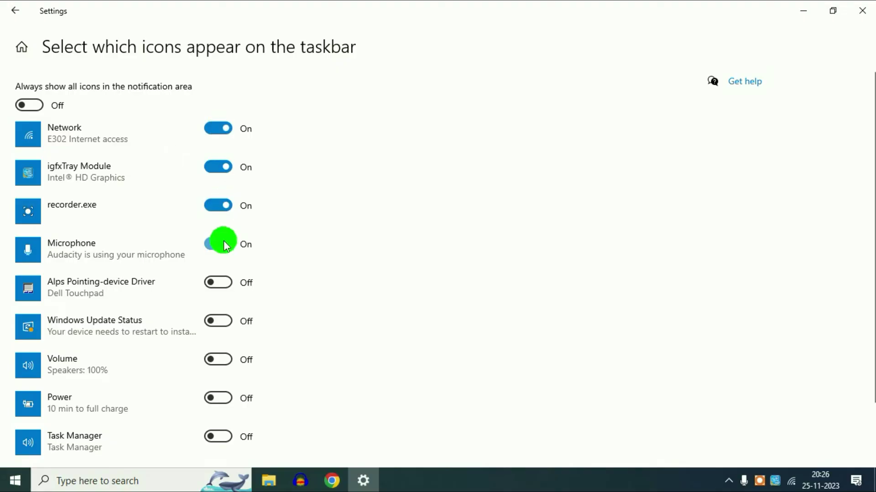
left_click(223, 282)
left_click(223, 321)
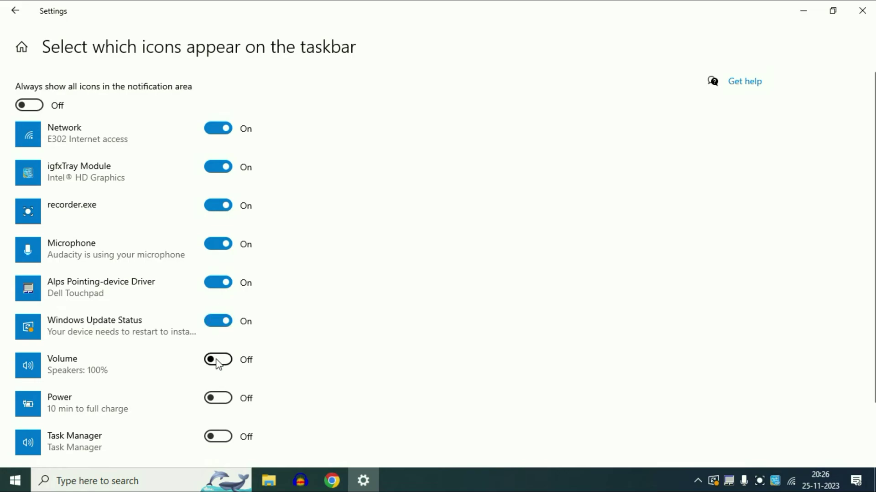
left_click(219, 359)
left_click(219, 398)
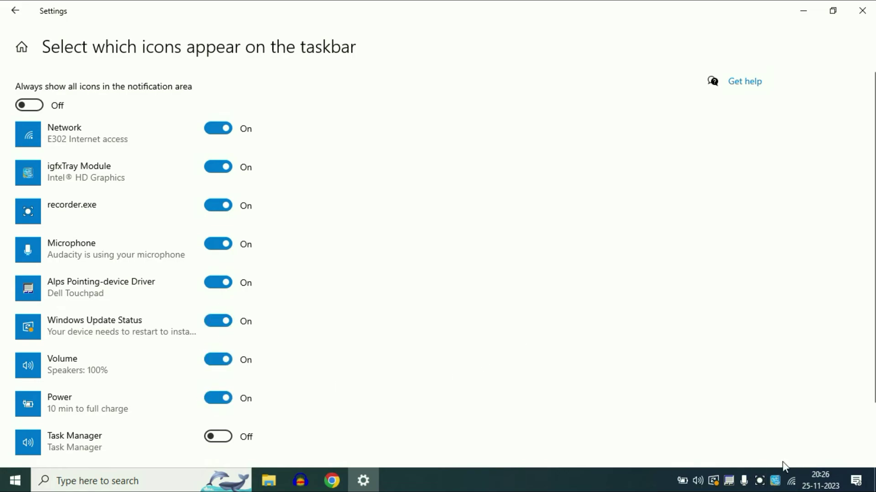
Switch off Alps, Microphone, recorder.exe, igfxTray and Network, keeping Update, Volume and Power, then close Settings.
left_click(217, 284)
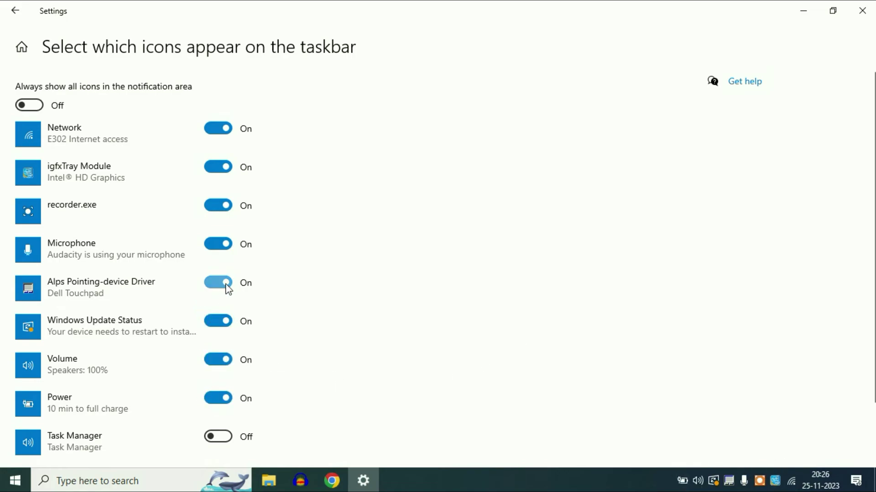
left_click(213, 242)
left_click(215, 208)
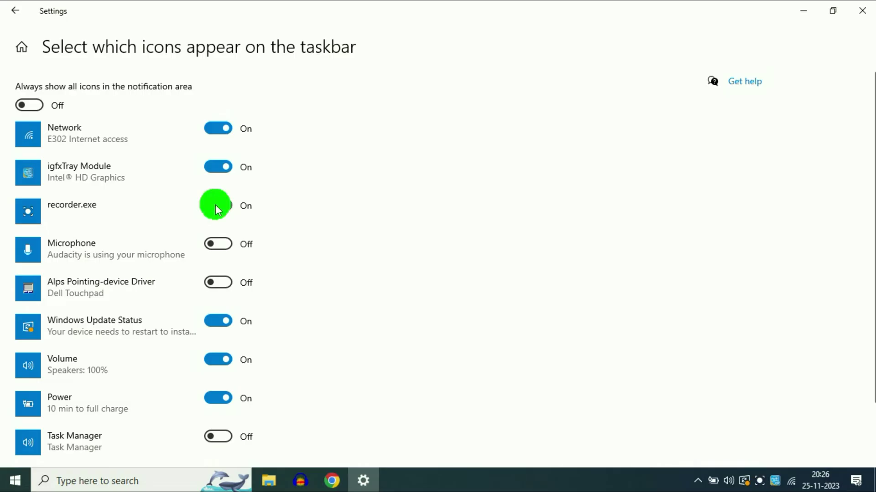
left_click(219, 170)
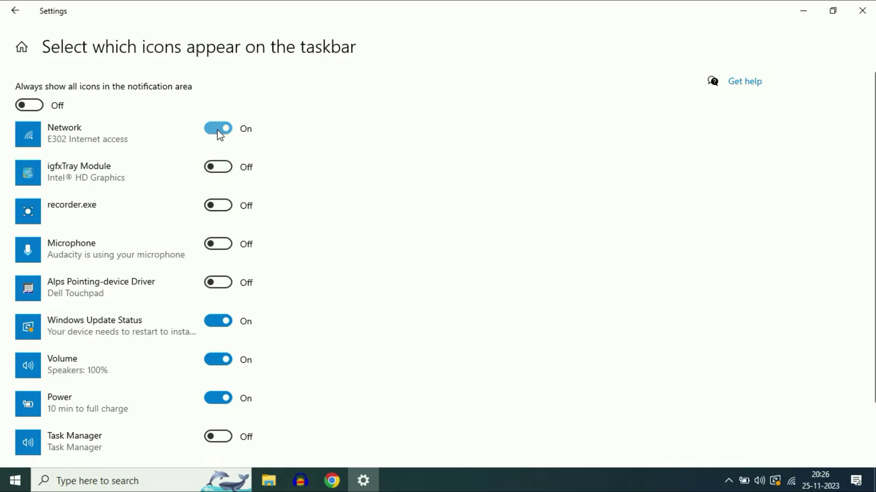
left_click(217, 131)
left_click(29, 105)
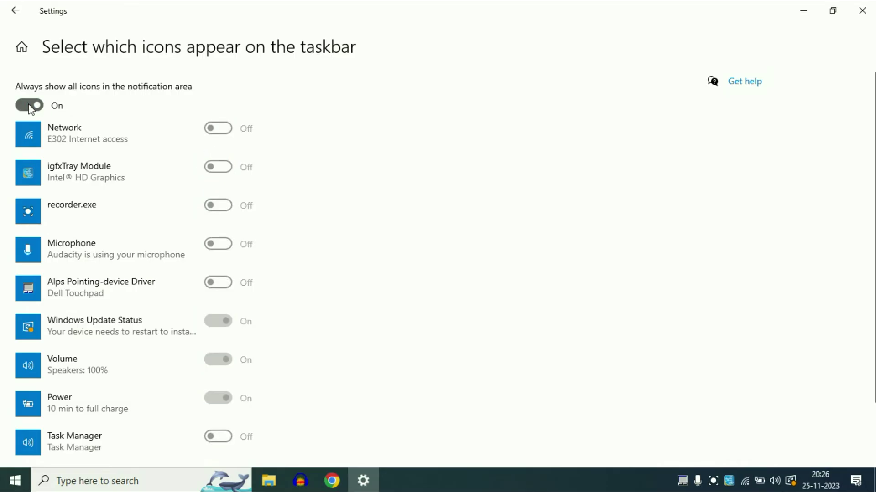
left_click(29, 105)
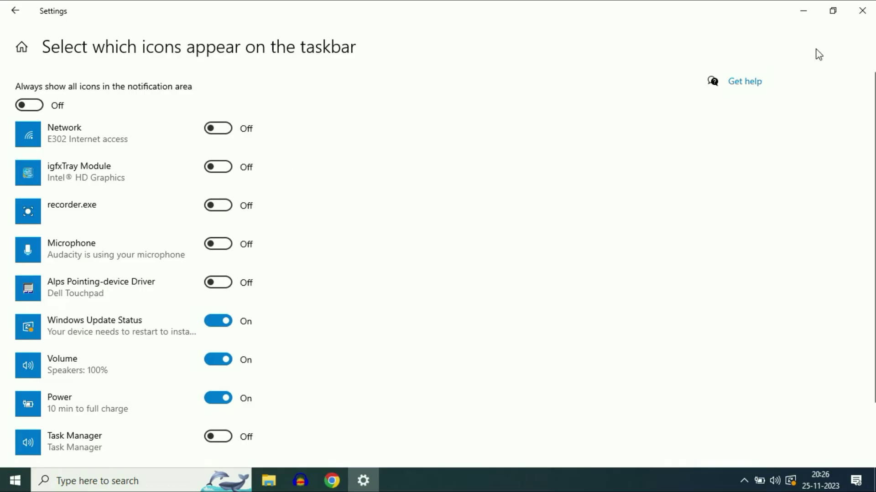
left_click(853, 11)
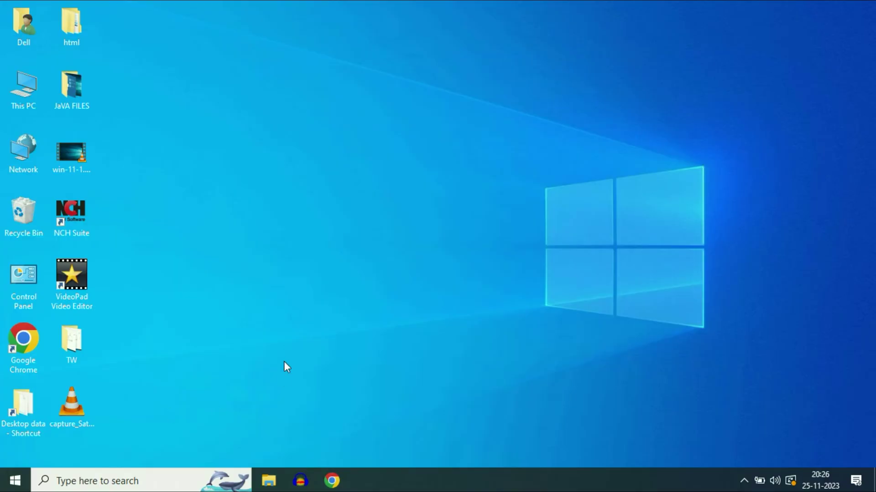
Open the Run dialog from the Win+X menu, drag it to the screen centre, then close it.
right_click(15, 480)
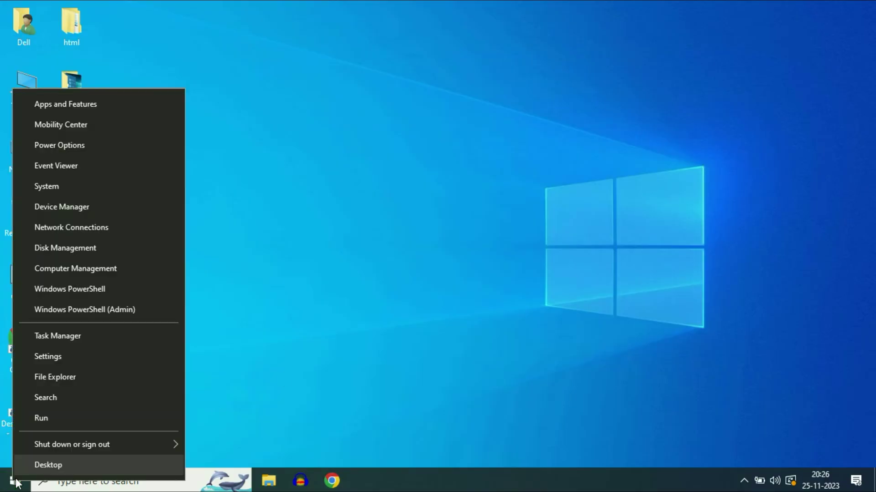
left_click(64, 420)
left_click_drag(132, 344, 554, 177)
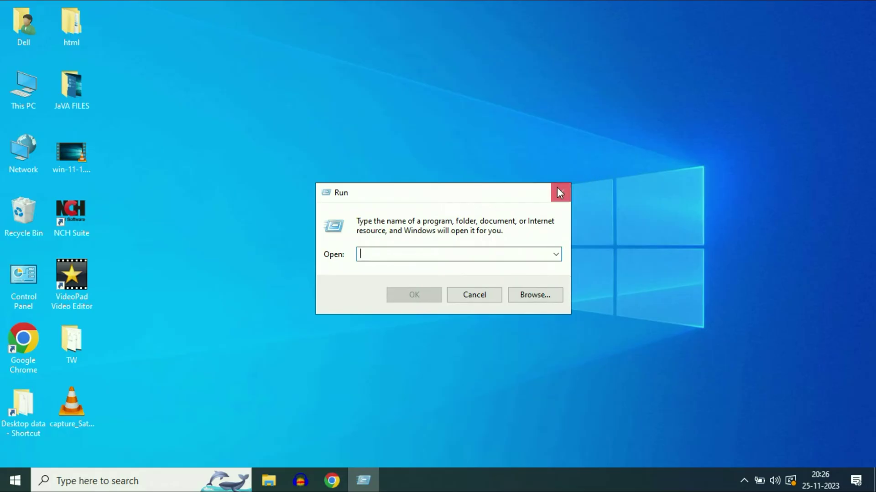
left_click(559, 193)
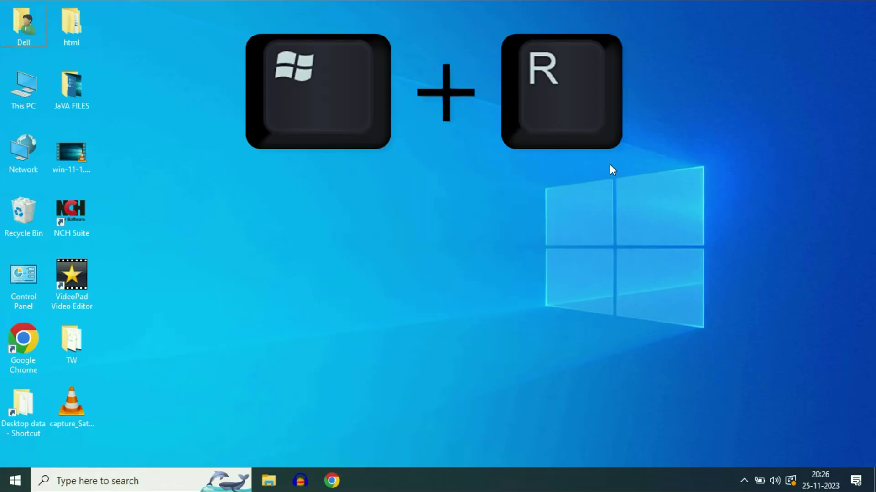
Reopen Run with Win+R, centre it, and enter %appdata% in the Open field.
key("super+r")
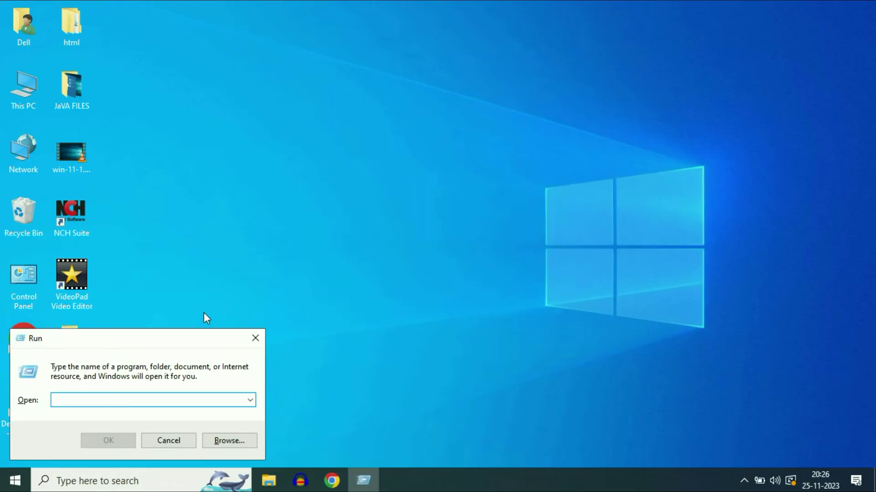
left_click_drag(183, 339, 418, 187)
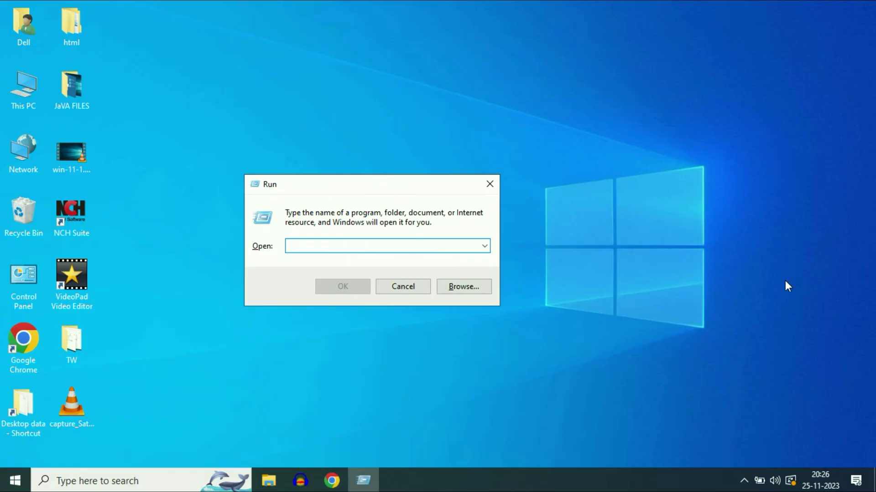
type("%appdata")
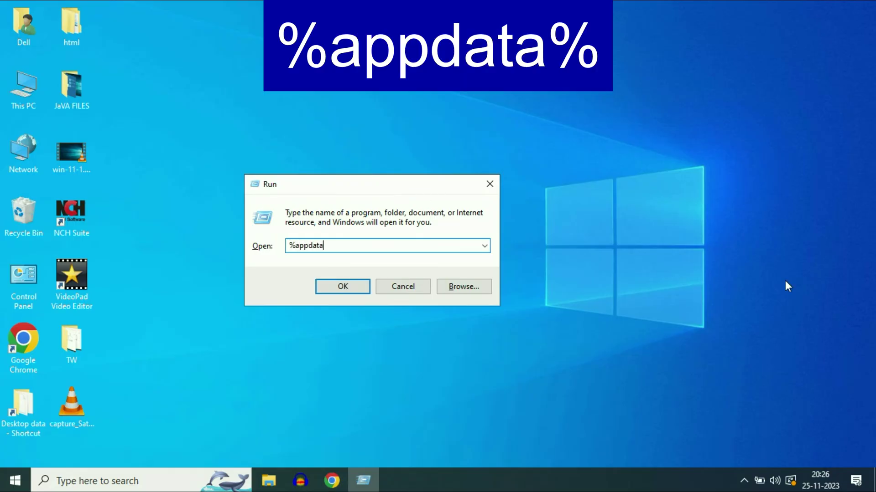
type("%")
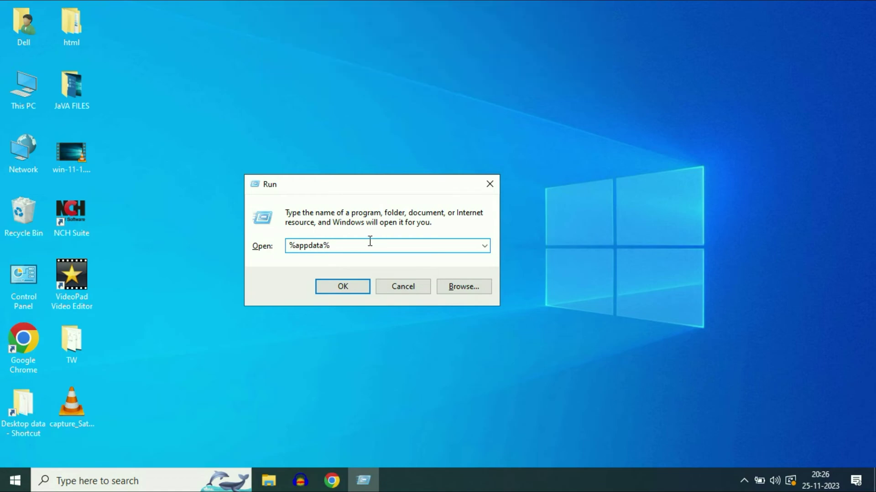
Open %appdata%, maximize the Roaming window, and navigate up to AppData, then into the Local folder.
left_click(349, 284)
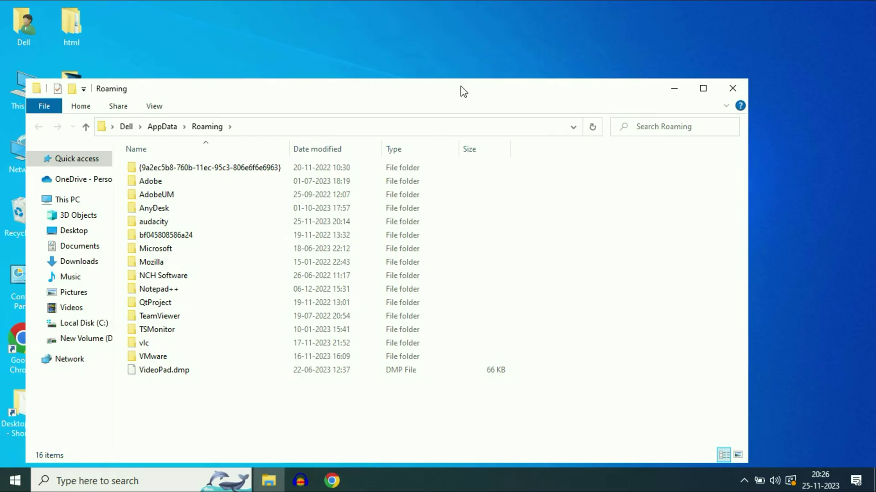
double_click(461, 90)
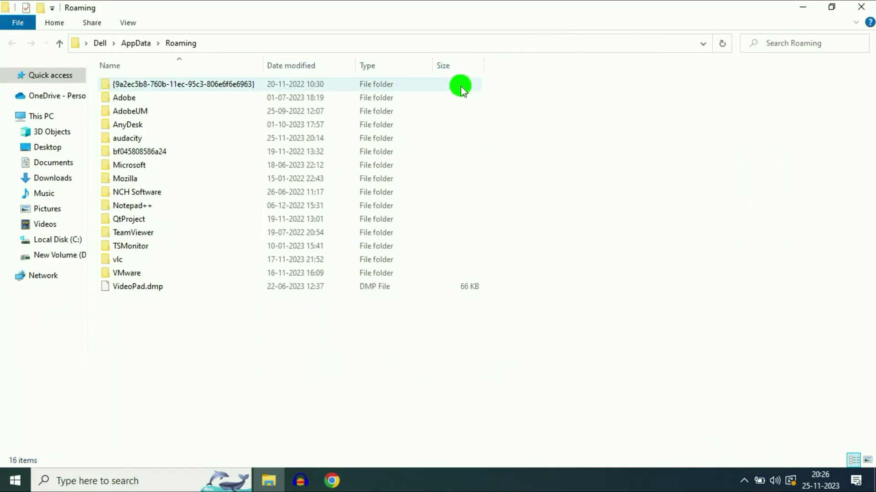
left_click(132, 46)
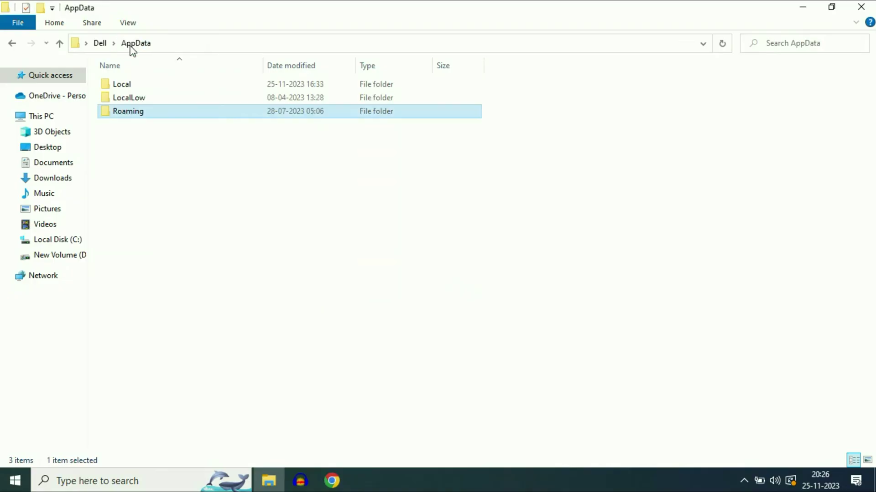
left_click(126, 85)
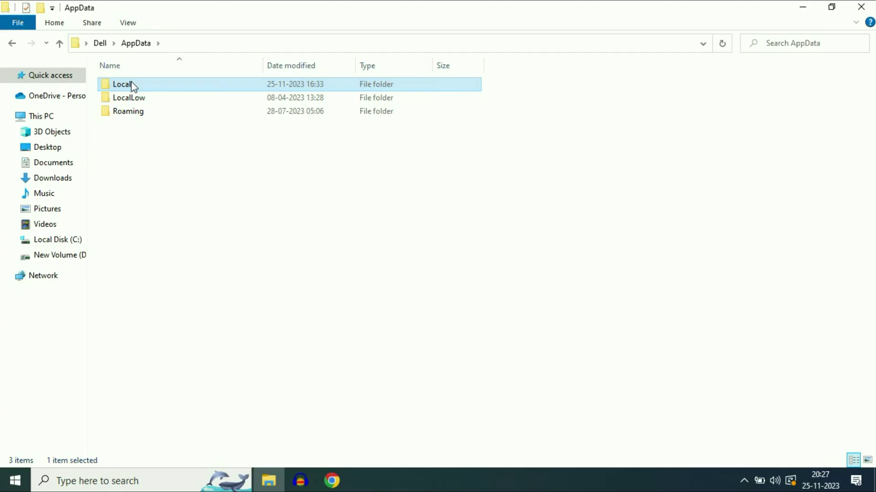
double_click(127, 84)
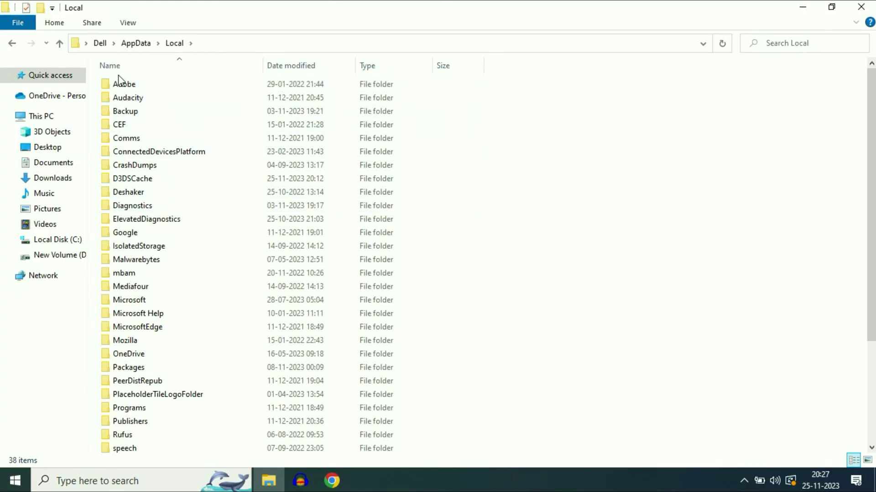
In Folder Options' View tab, turn on 'Show hidden files, folders, and drives' and apply it.
left_click(128, 25)
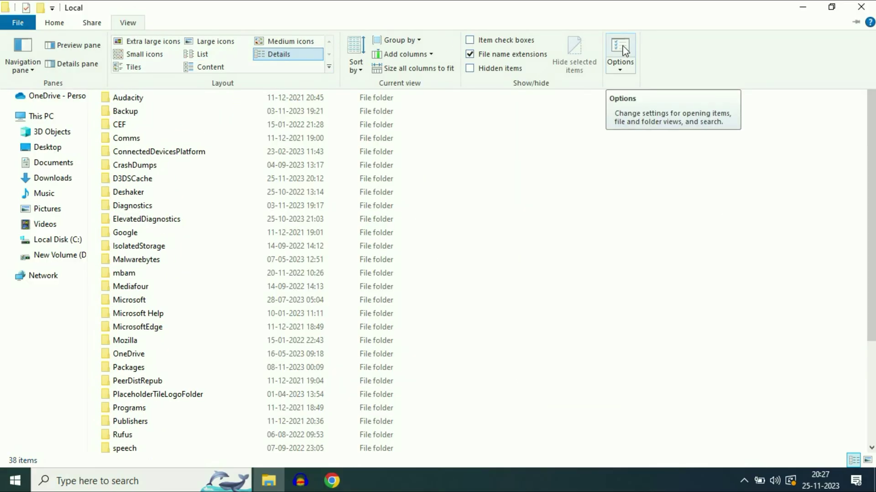
left_click(620, 50)
left_click_drag(177, 77, 504, 33)
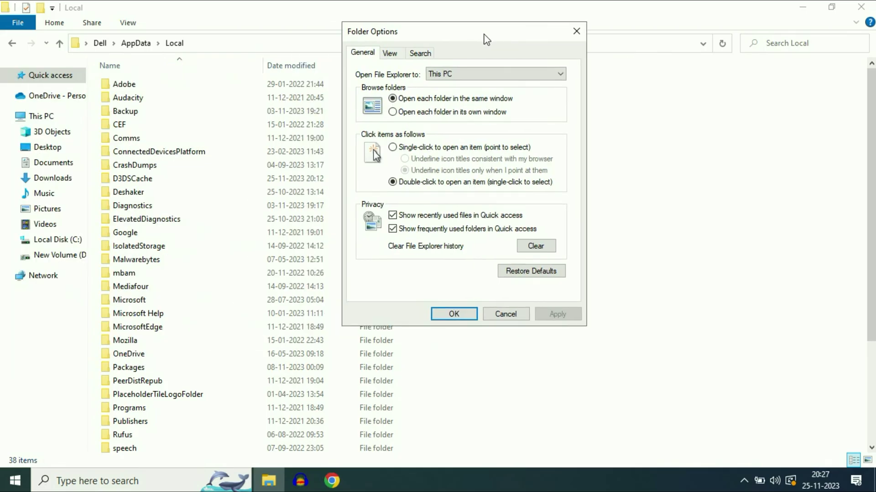
left_click(390, 54)
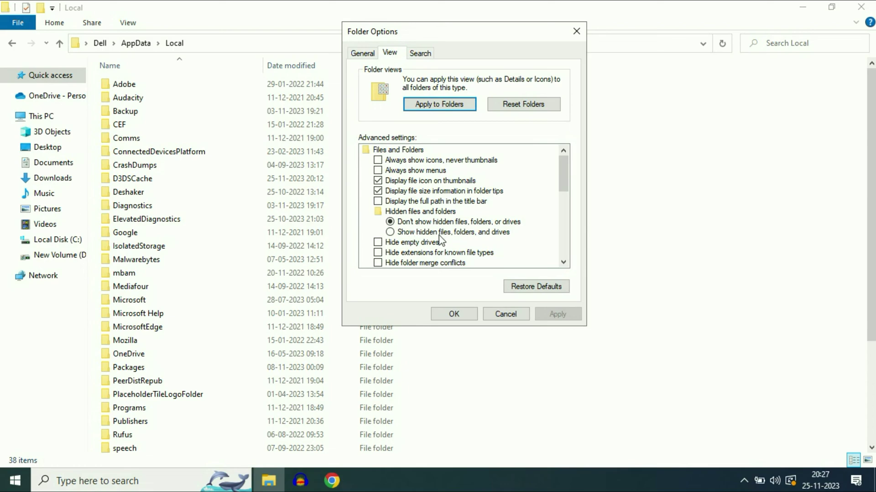
left_click(394, 233)
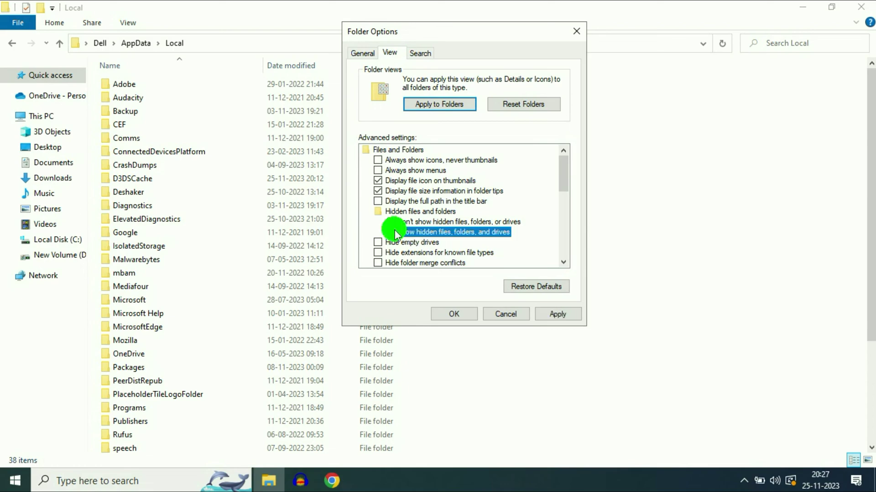
left_click(556, 314)
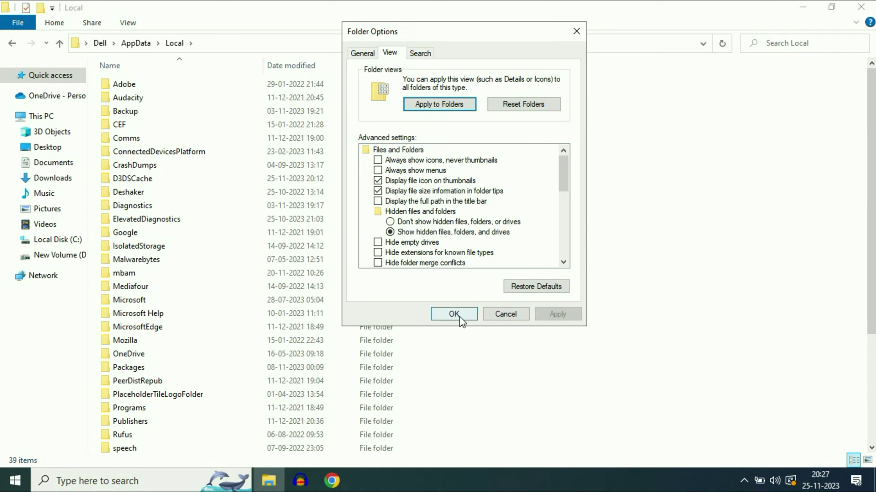
left_click(455, 317)
Delete IconCache.db from the Local folder and clear the selection.
left_click(528, 282)
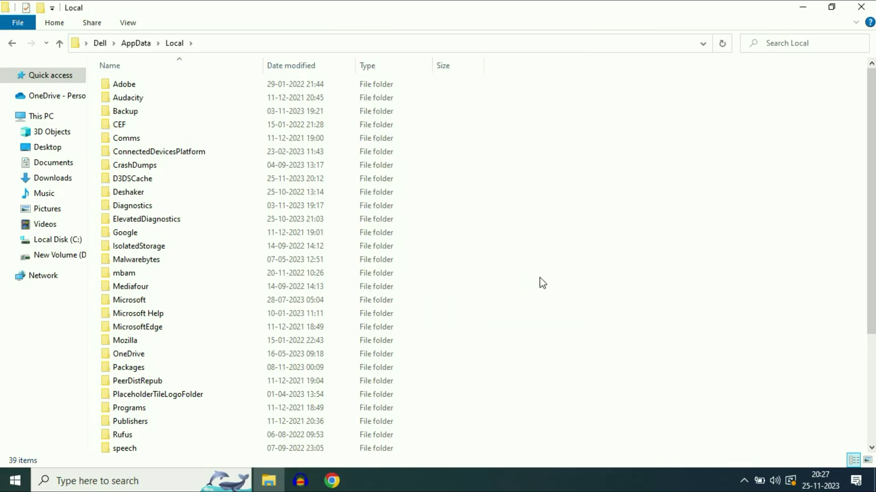
scroll(558, 261, "down", 4)
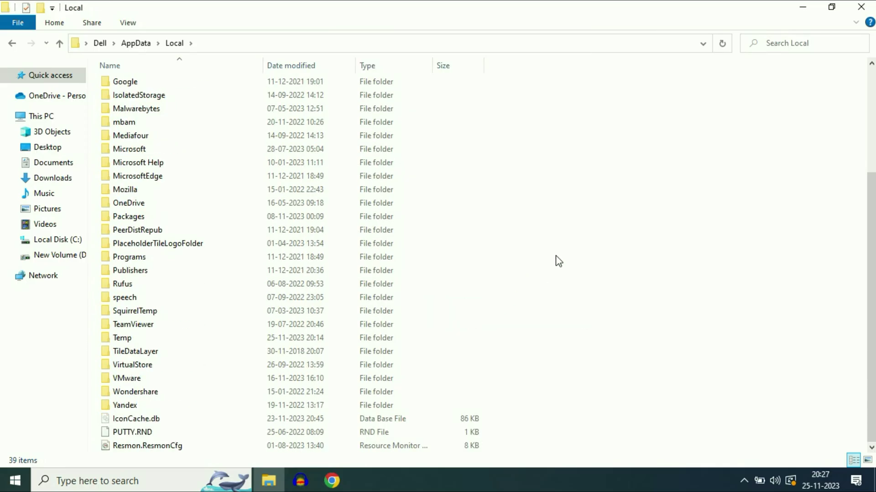
left_click(152, 423)
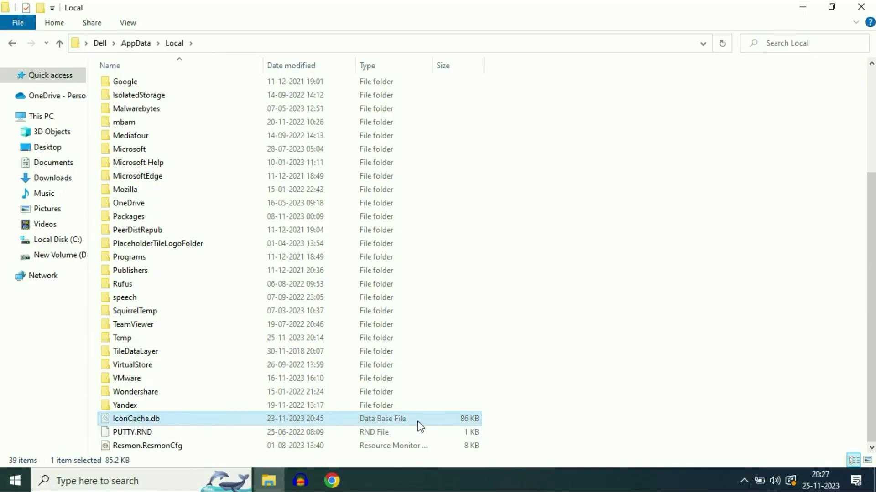
right_click(155, 420)
left_click(195, 379)
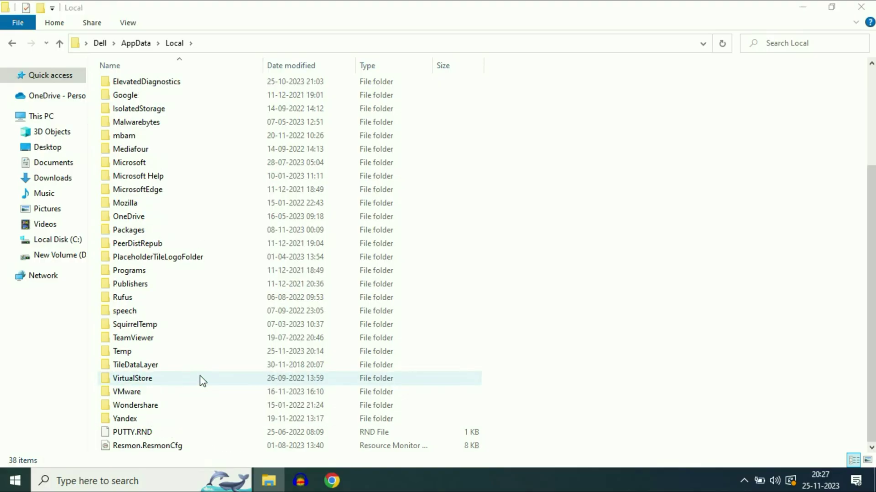
left_click(538, 302)
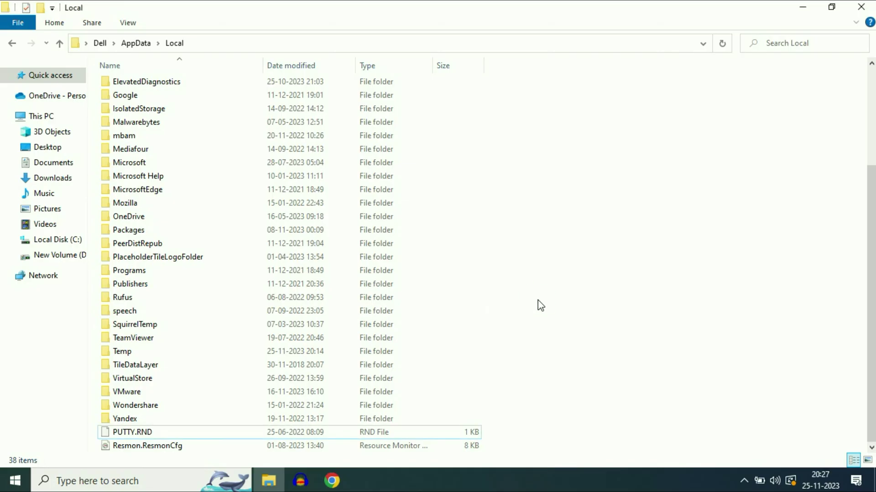
Set Folder Options back to 'Don't show hidden files, folders, or drives', apply, and close File Explorer.
scroll(537, 300, "up", 4)
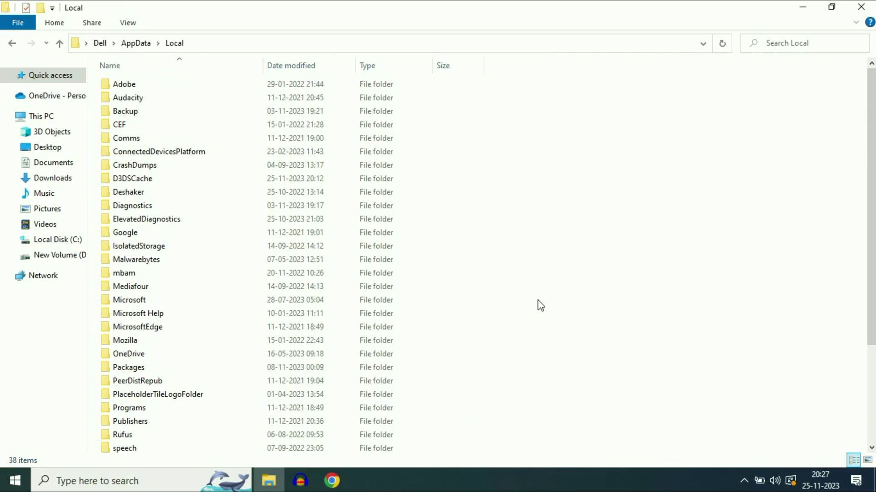
left_click(128, 22)
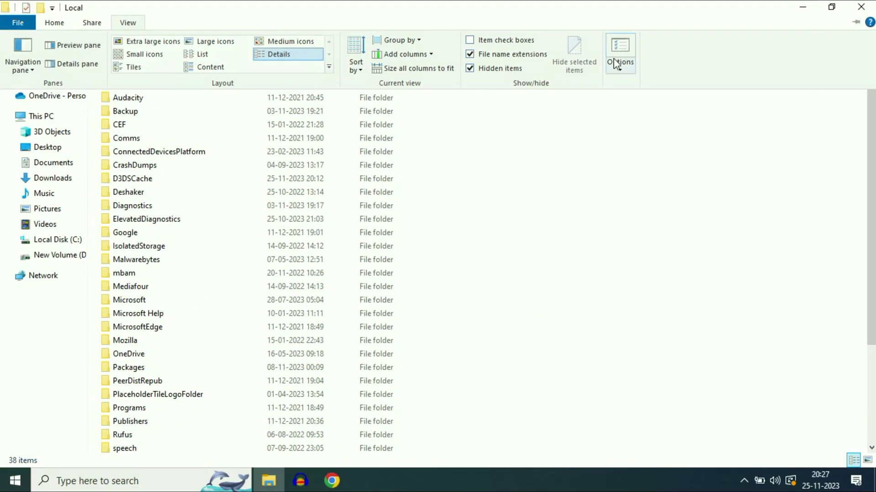
left_click(628, 46)
left_click(63, 97)
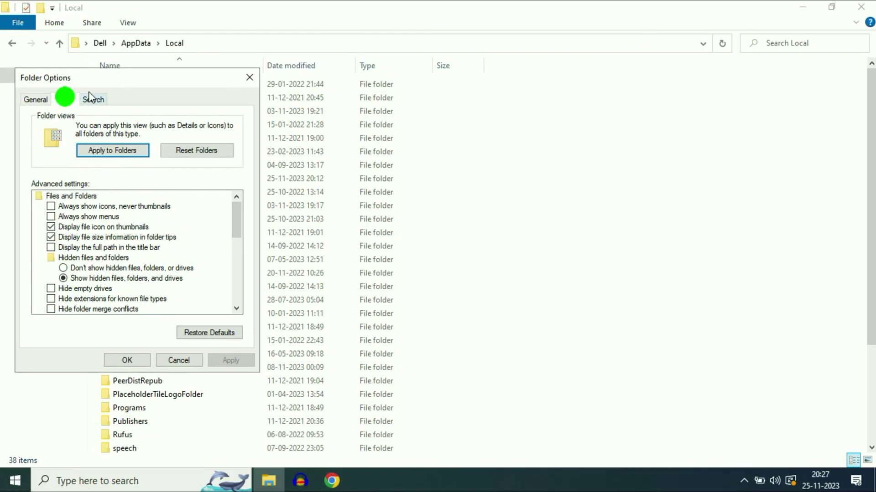
left_click_drag(144, 79, 274, 65)
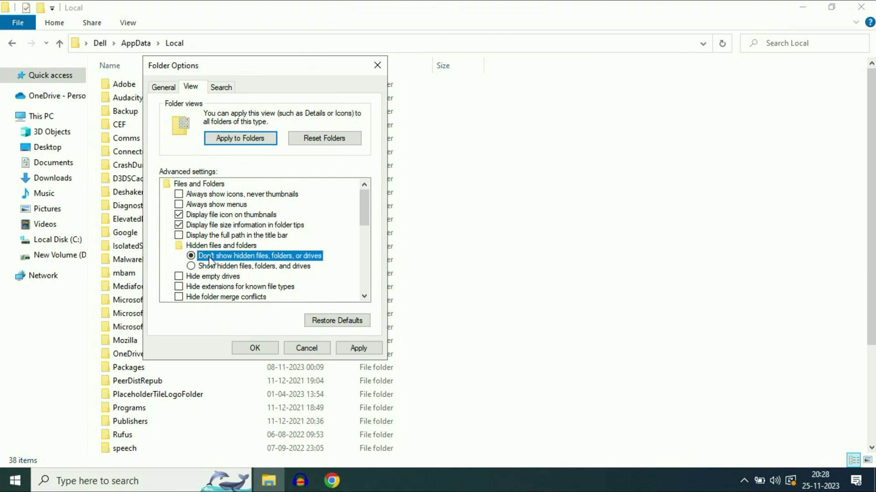
left_click(358, 348)
left_click(255, 347)
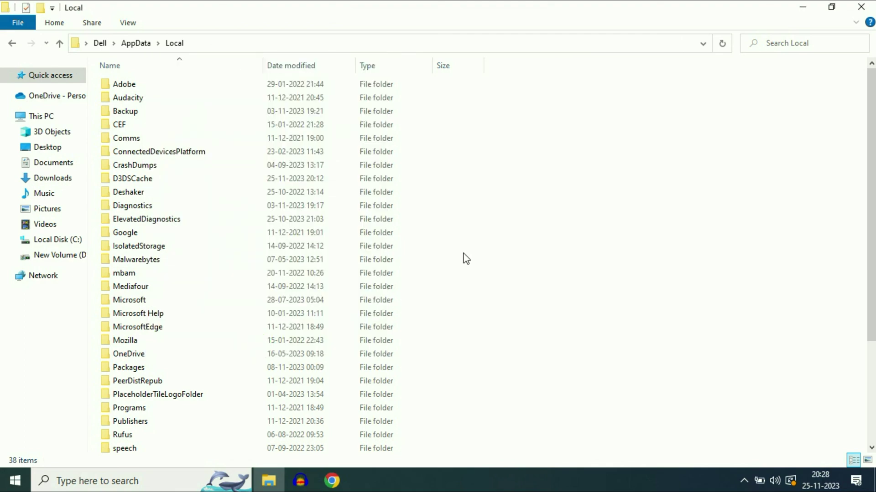
left_click(861, 7)
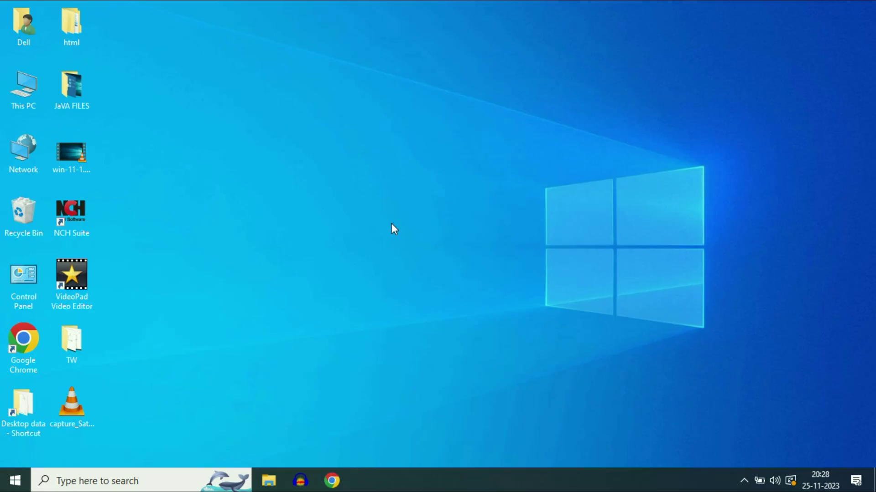